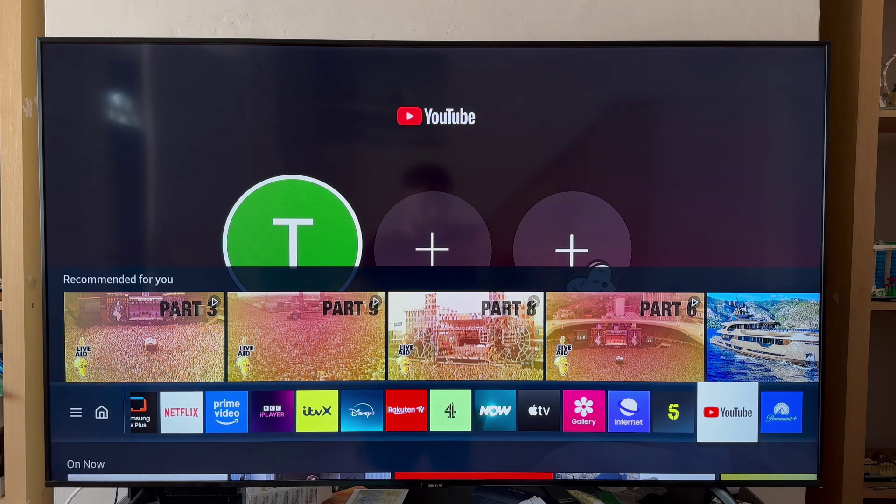
Hide the Smart Hub bar to see YouTube profiles, then bring the home bar back
key(Return)
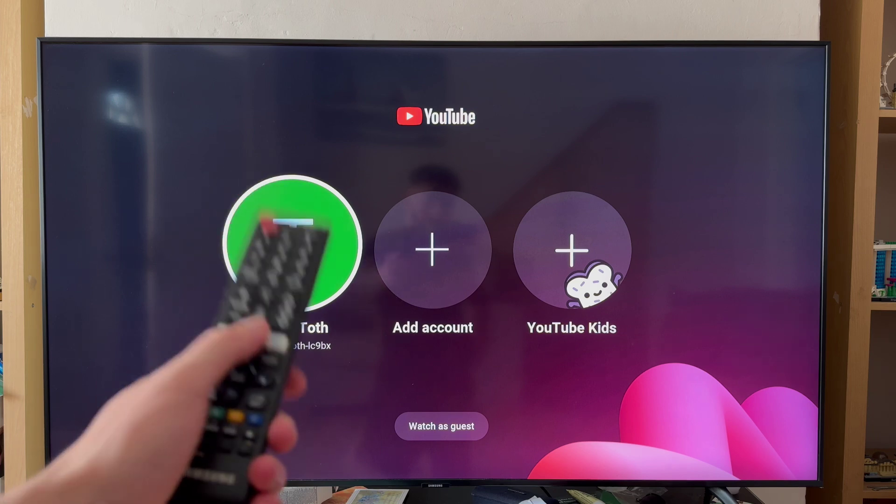
key(Home)
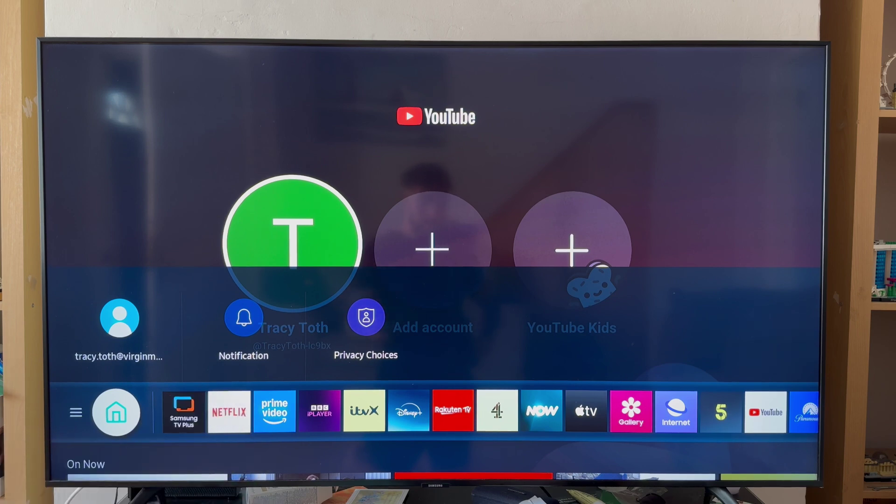
Browse the home bar app row, previewing Prime Video and Netflix, then return left to Apps
key(Left)
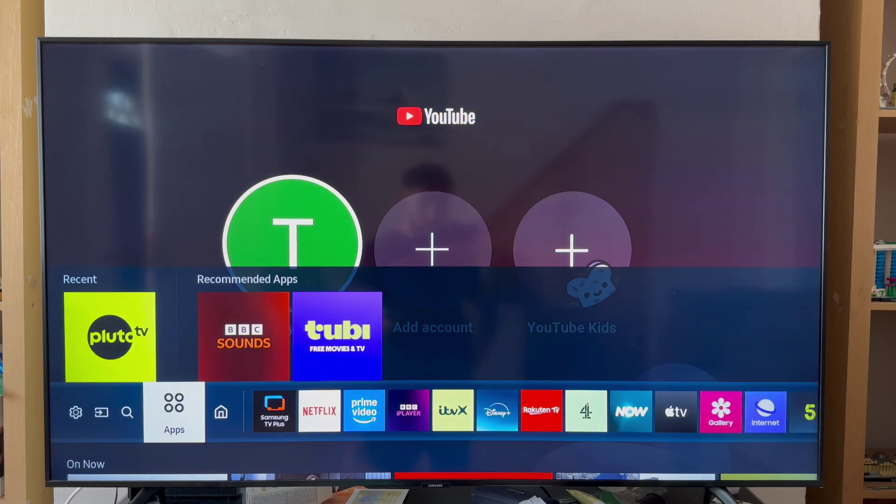
key(Left)
key(Left)
key(Right)
key(Right)
key(Right)
key(Right)
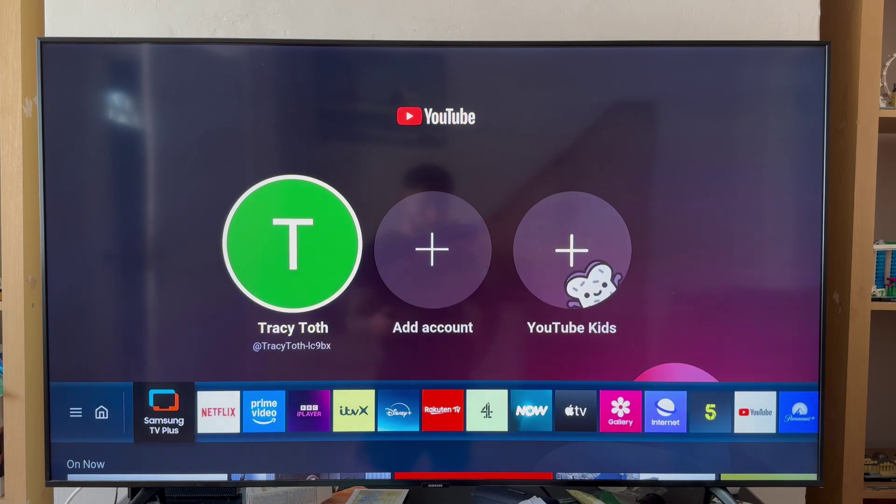
key(Right)
key(Right)
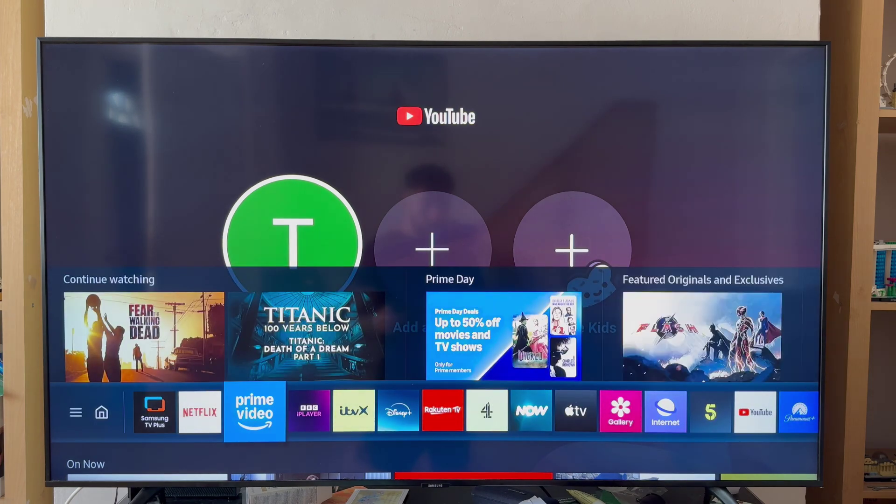
key(Right)
key(Left)
key(Left)
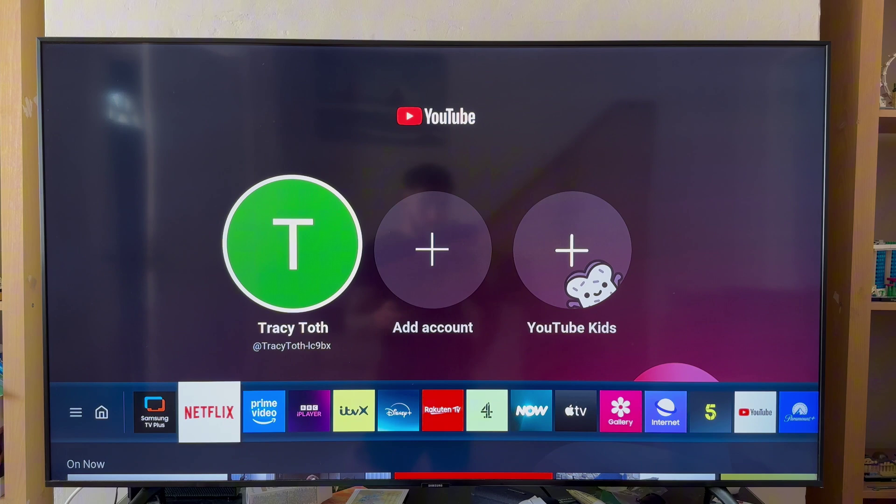
key(Left)
key(Left)
key(Left)
key(Right)
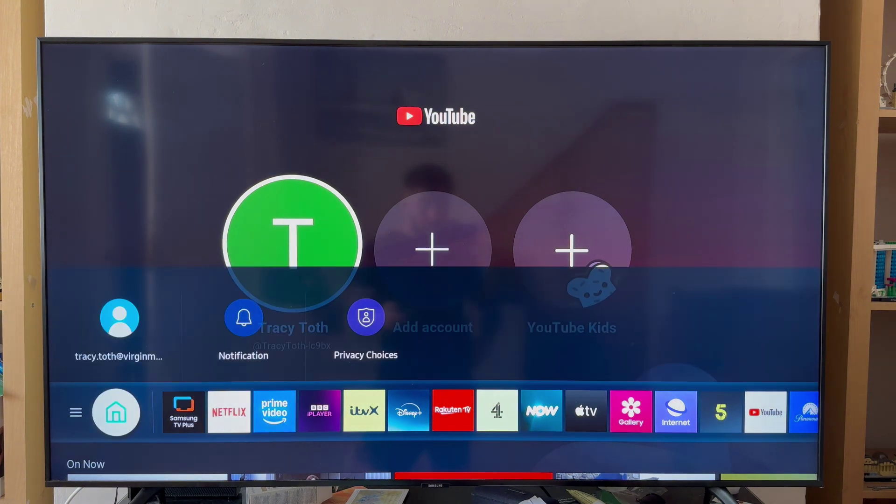
key(Left)
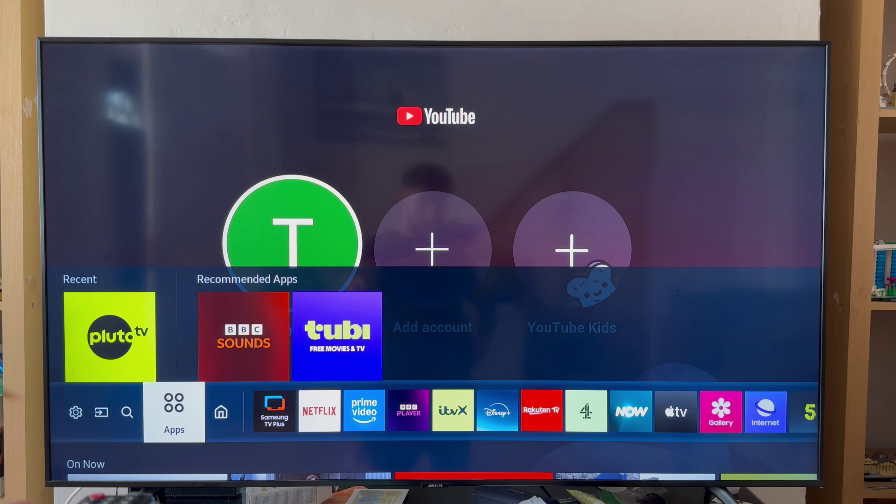
Open the Apps store page and move focus from Gallery toward the Settings gear
key(Return)
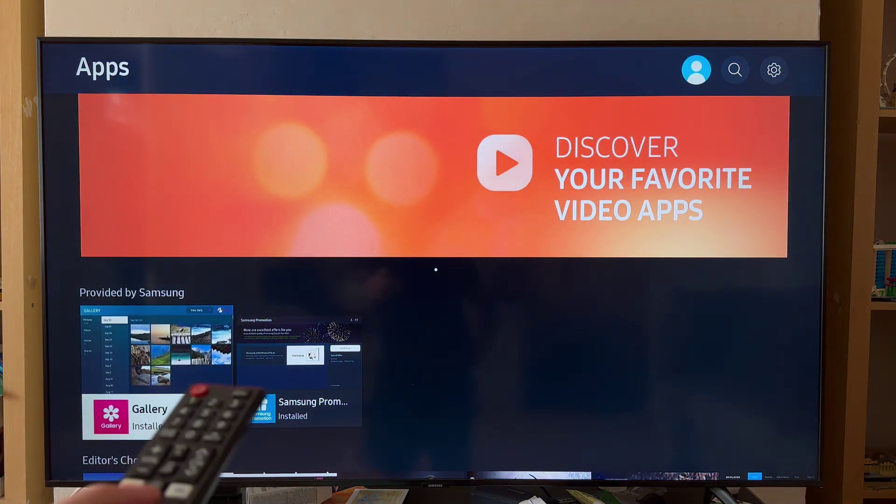
key(Up)
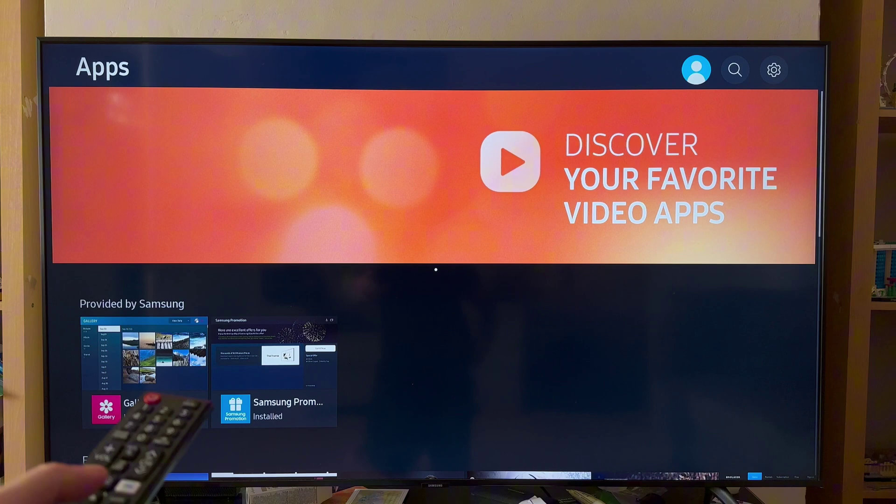
key(Up)
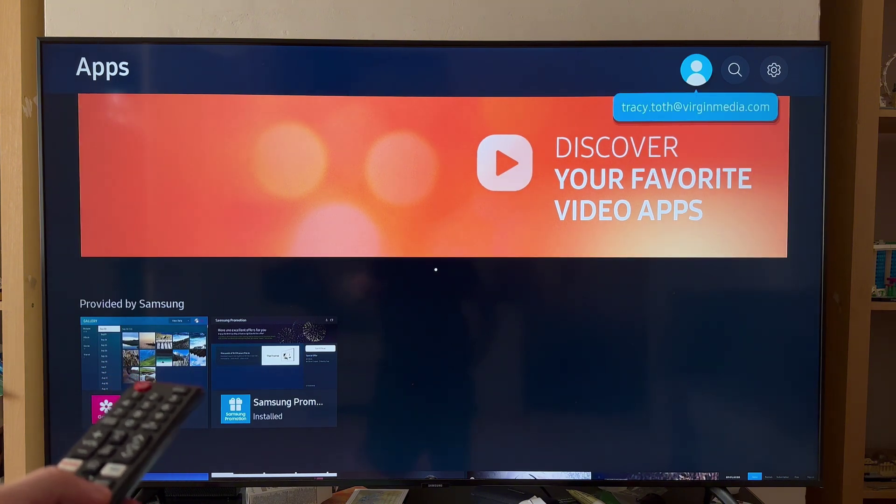
key(Right)
key(Right)
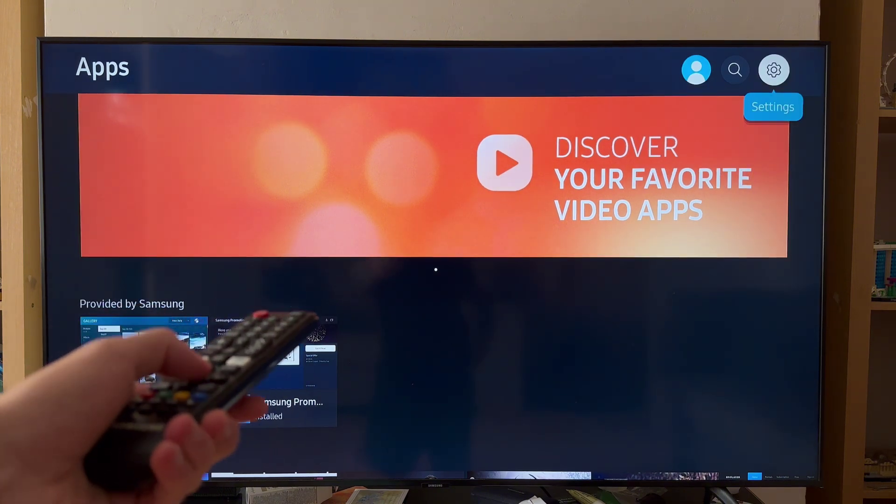
Open the app settings, confirm Auto update is ON, and bring up Netflix's options
key(Return)
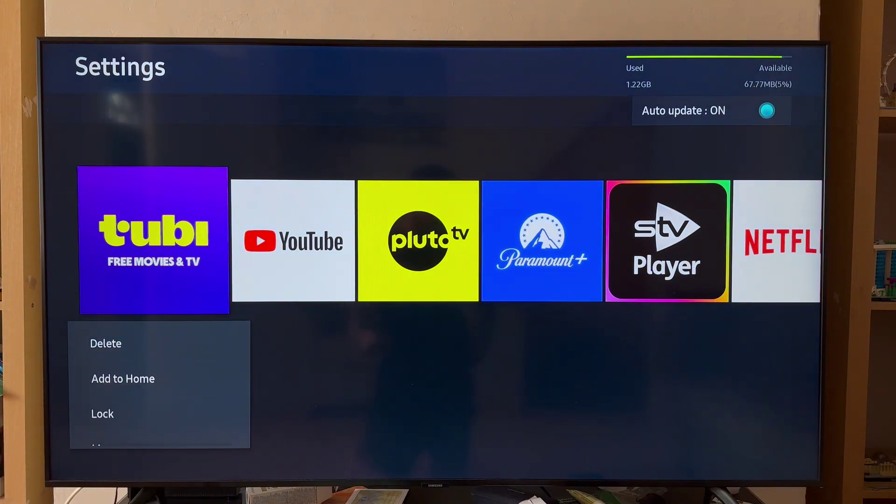
key(Right)
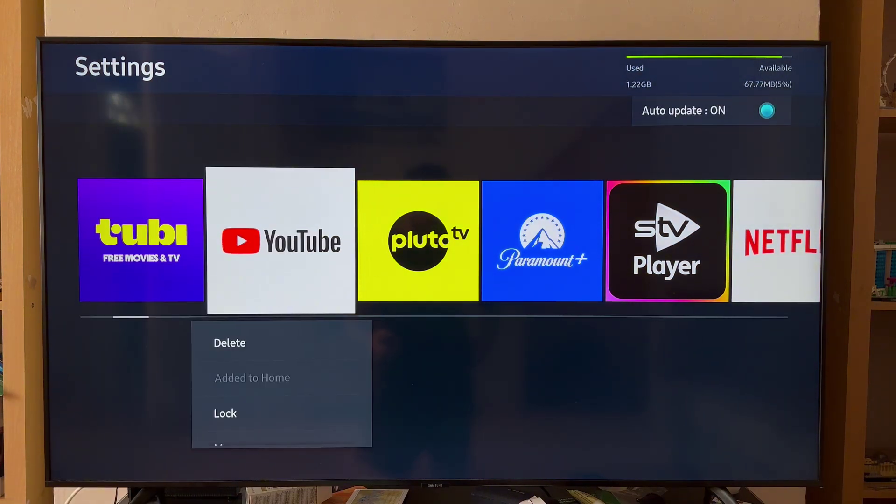
key(Up)
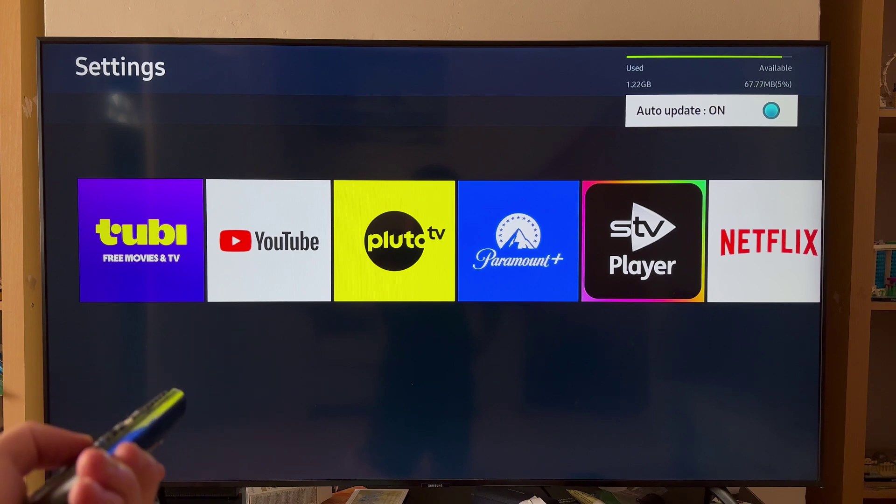
key(Down)
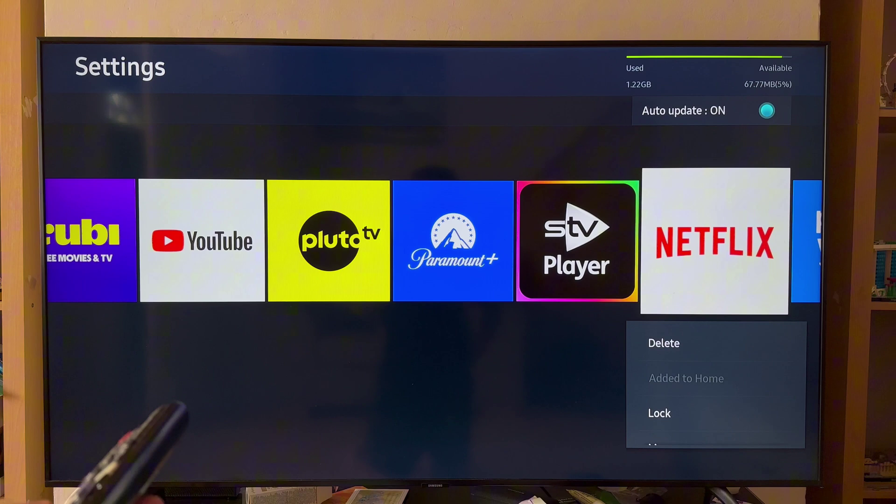
Open YouTube's options menu and highlight Reinstall
key(Left)
key(Left)
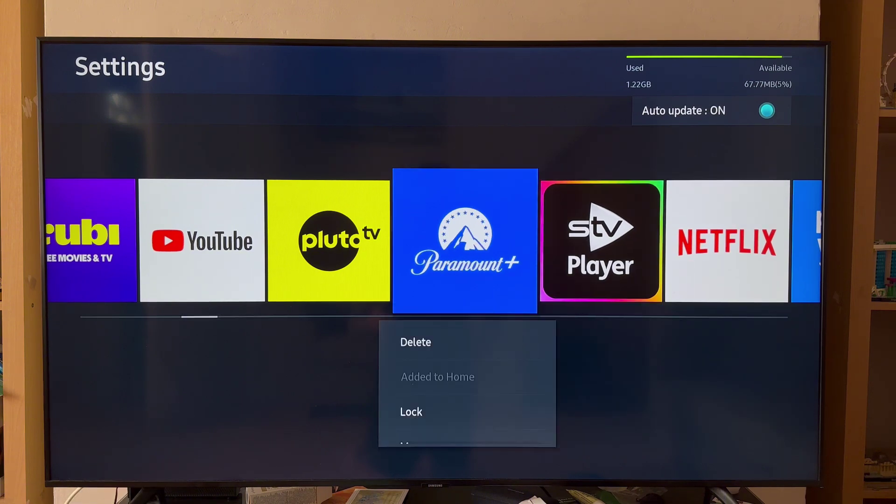
key(Left)
key(Left)
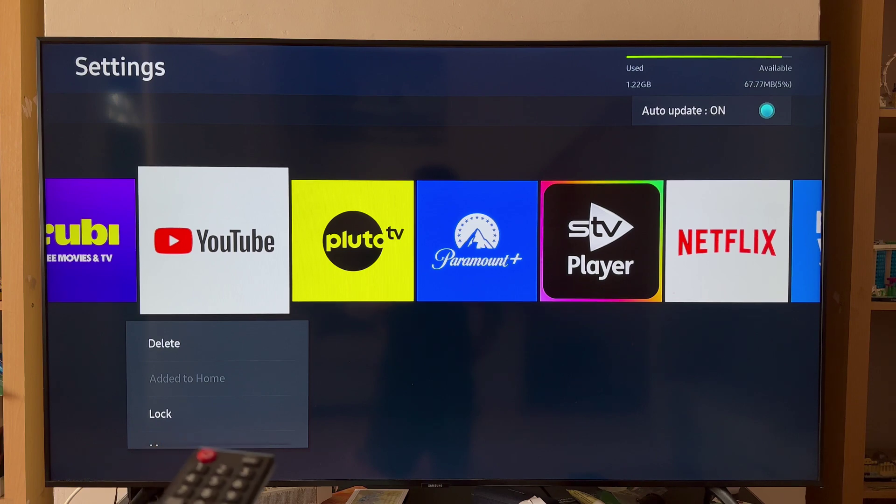
key(Down)
key(Down)
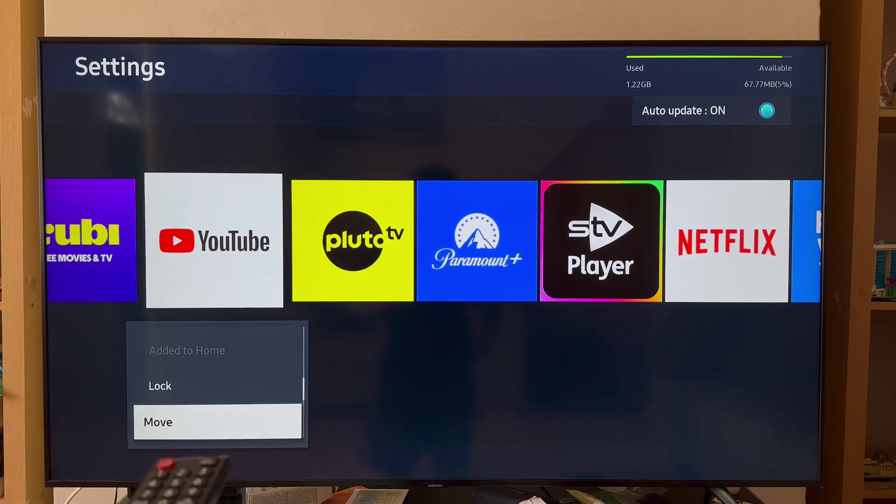
key(Down)
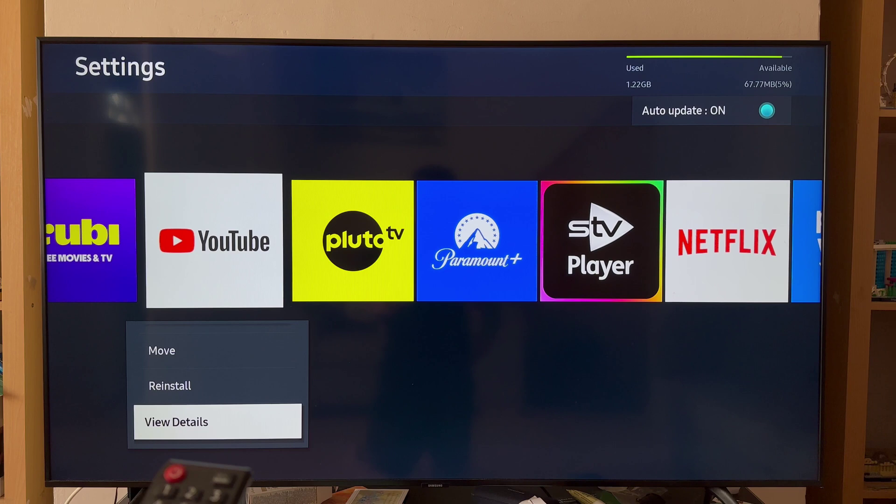
key(Up)
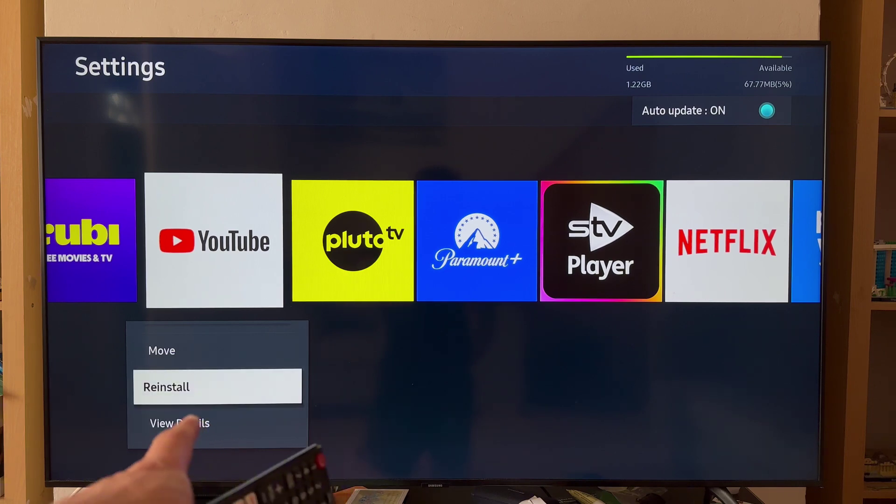